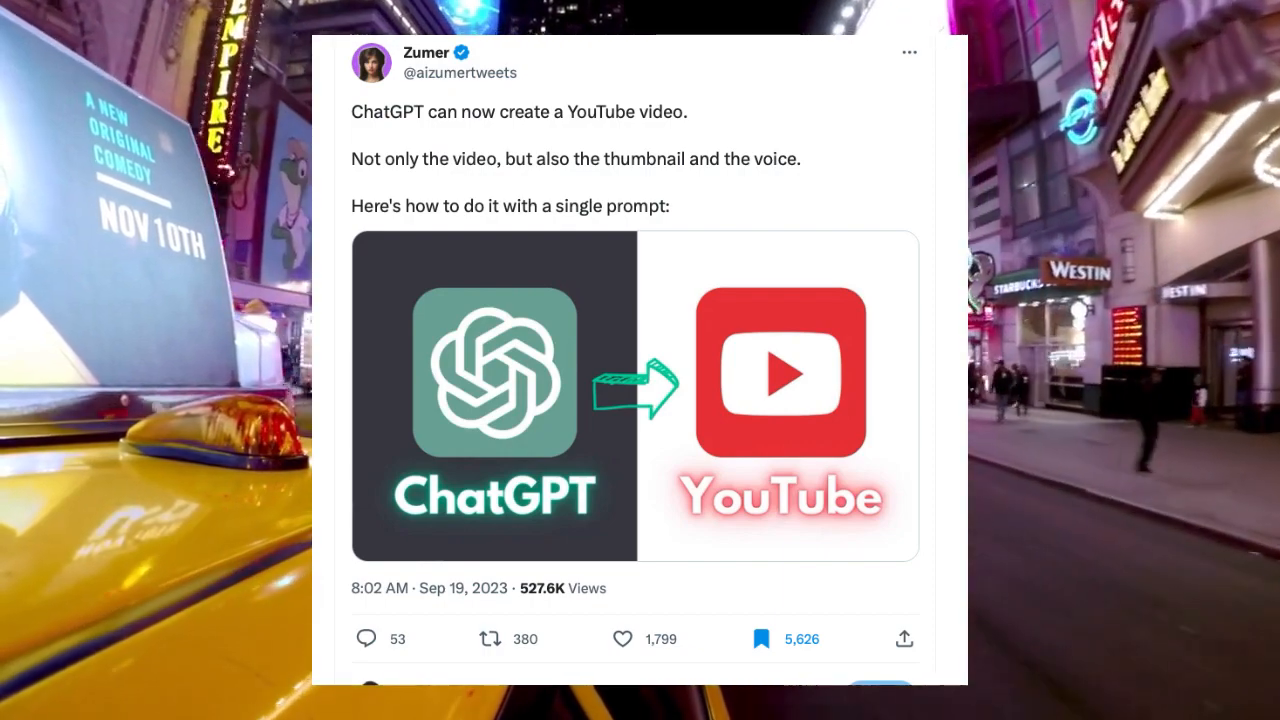
- Read the tweet thread on creating a YouTube video with ChatGPT to find the required plugins and setup instructions
scroll(705, 285, down, 3)
scroll(714, 284, down, 5)
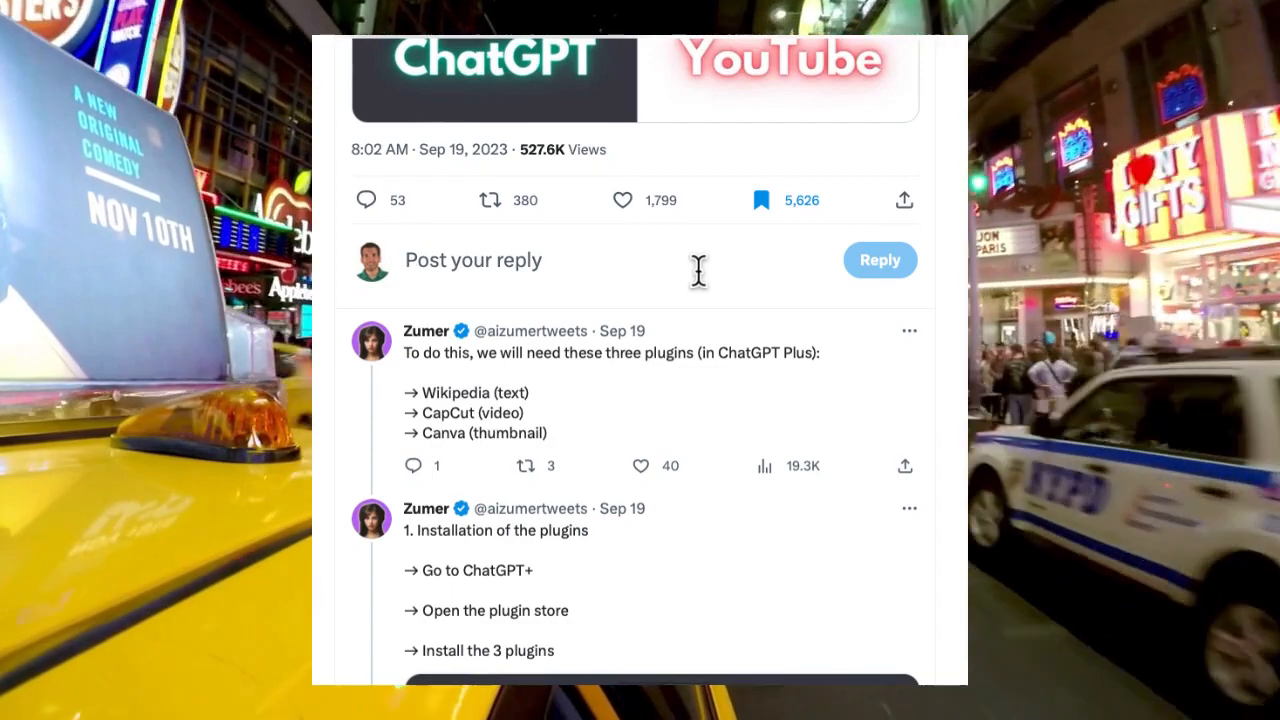
scroll(698, 267, up, 8)
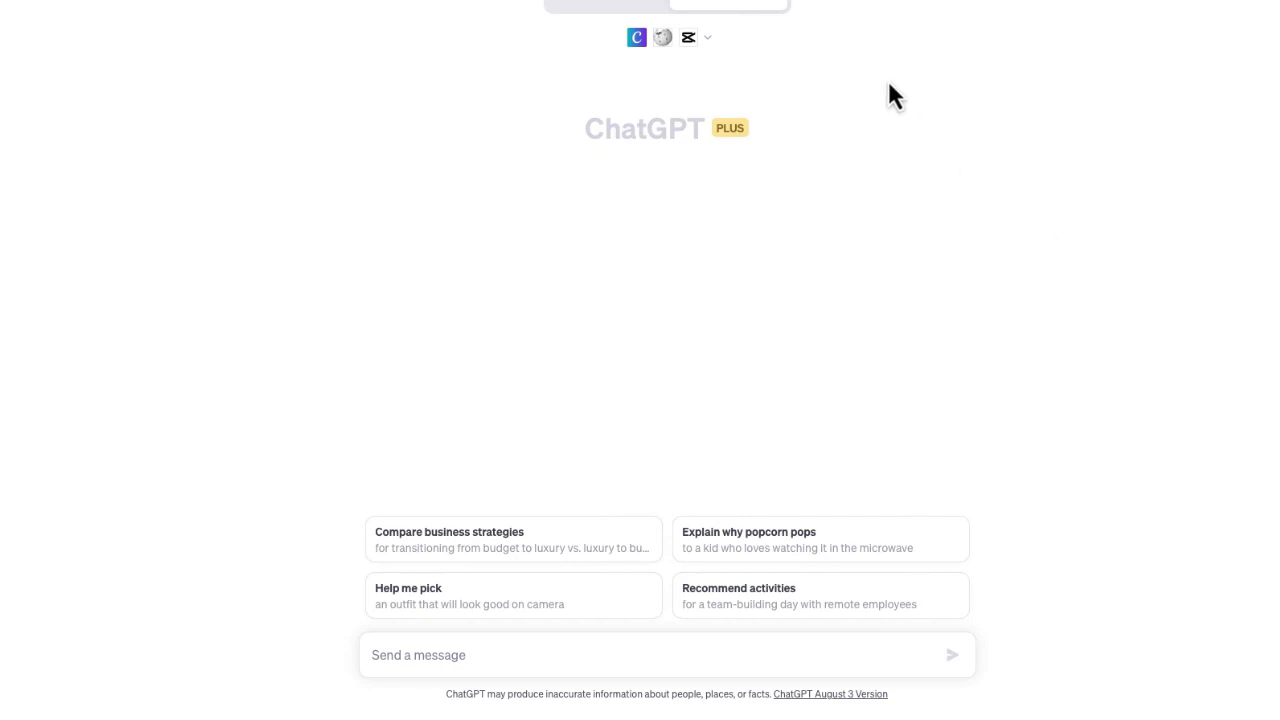
- Switch to ChatGPT, check that the Canva, Wikipedia and CapCut plugins are enabled, and view the plugin store
mouse_move(779, 17)
click(712, 50)
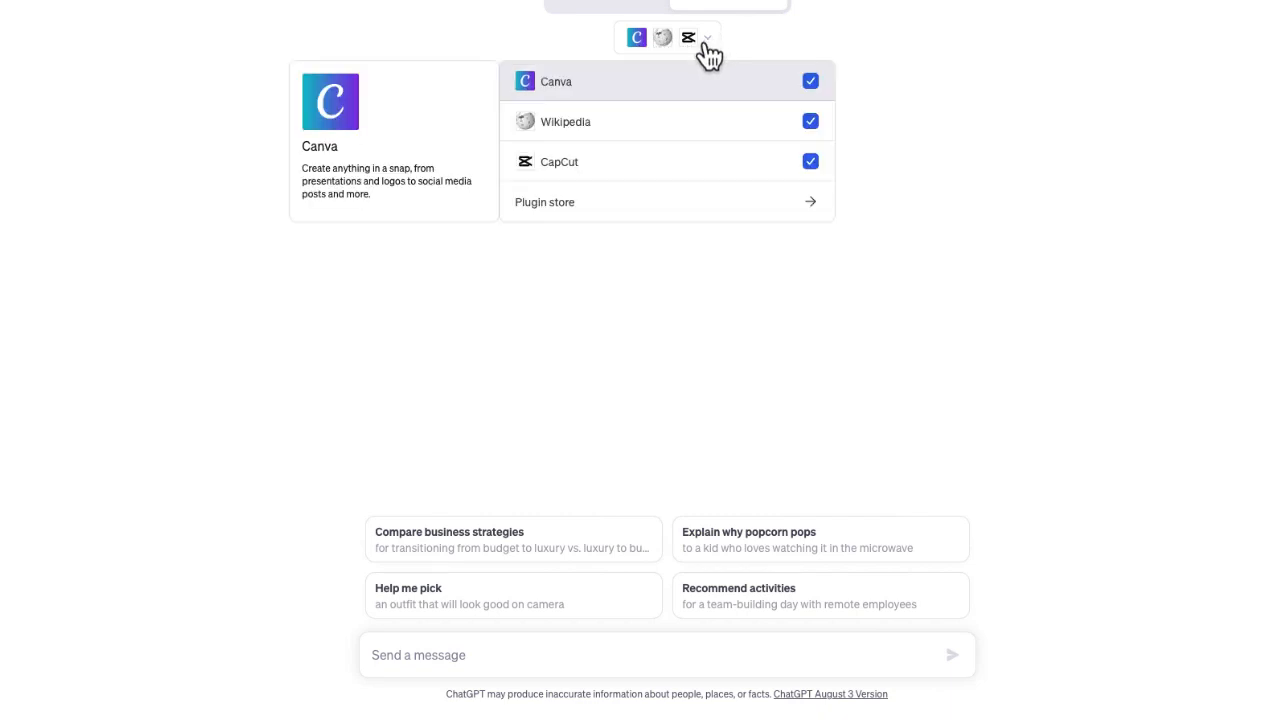
click(598, 218)
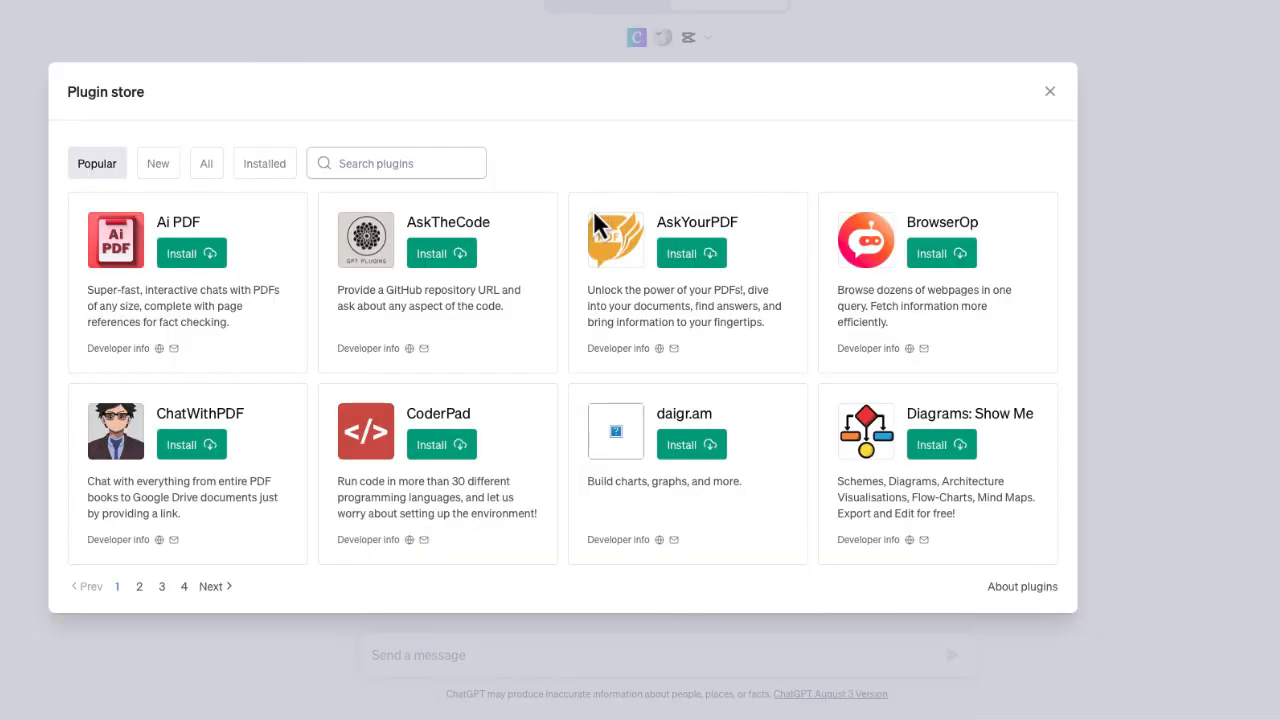
click(1050, 93)
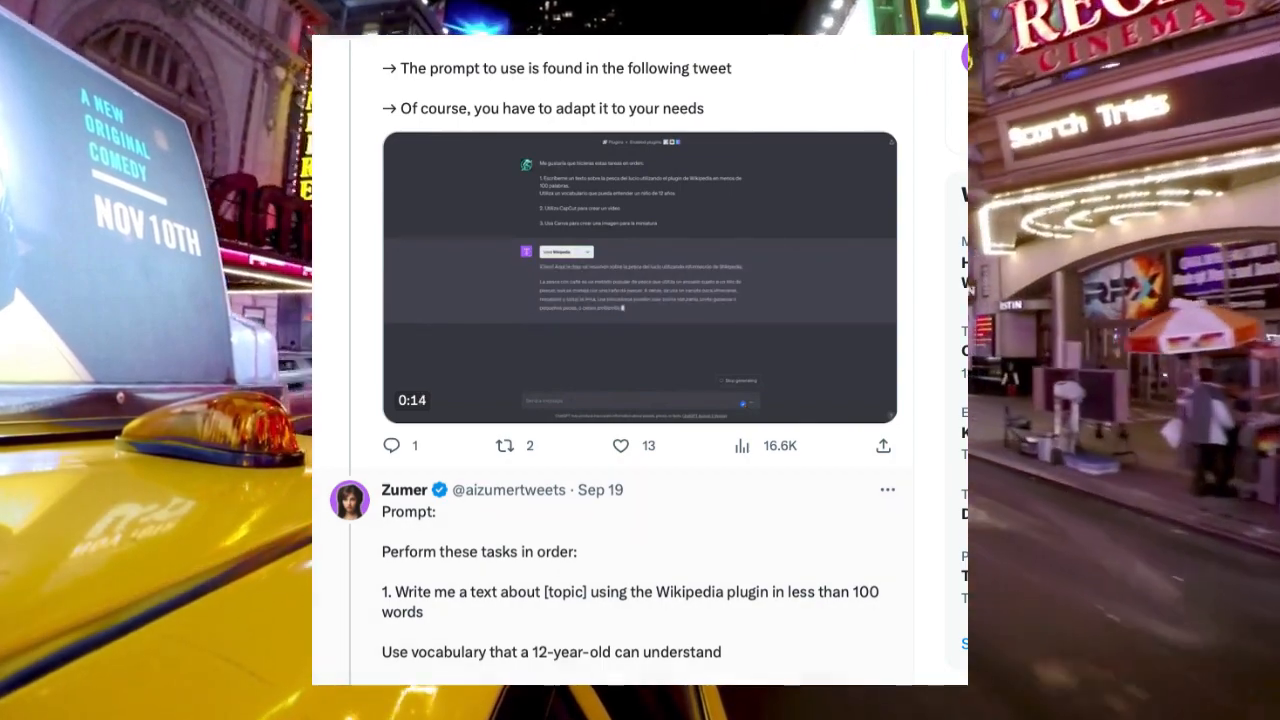
- Copy the video-creation prompt from the tweet and paste it into the ChatGPT message box
drag(378, 512, 722, 678)
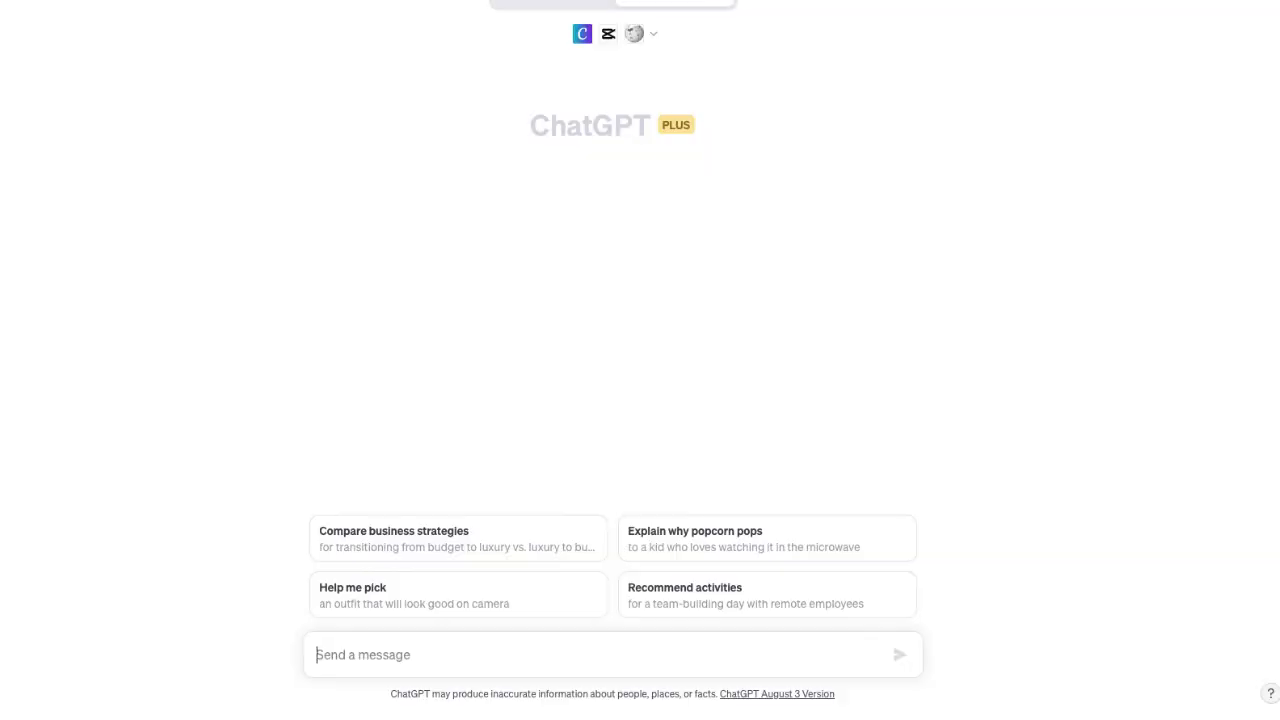
right_click(362, 654)
click(384, 587)
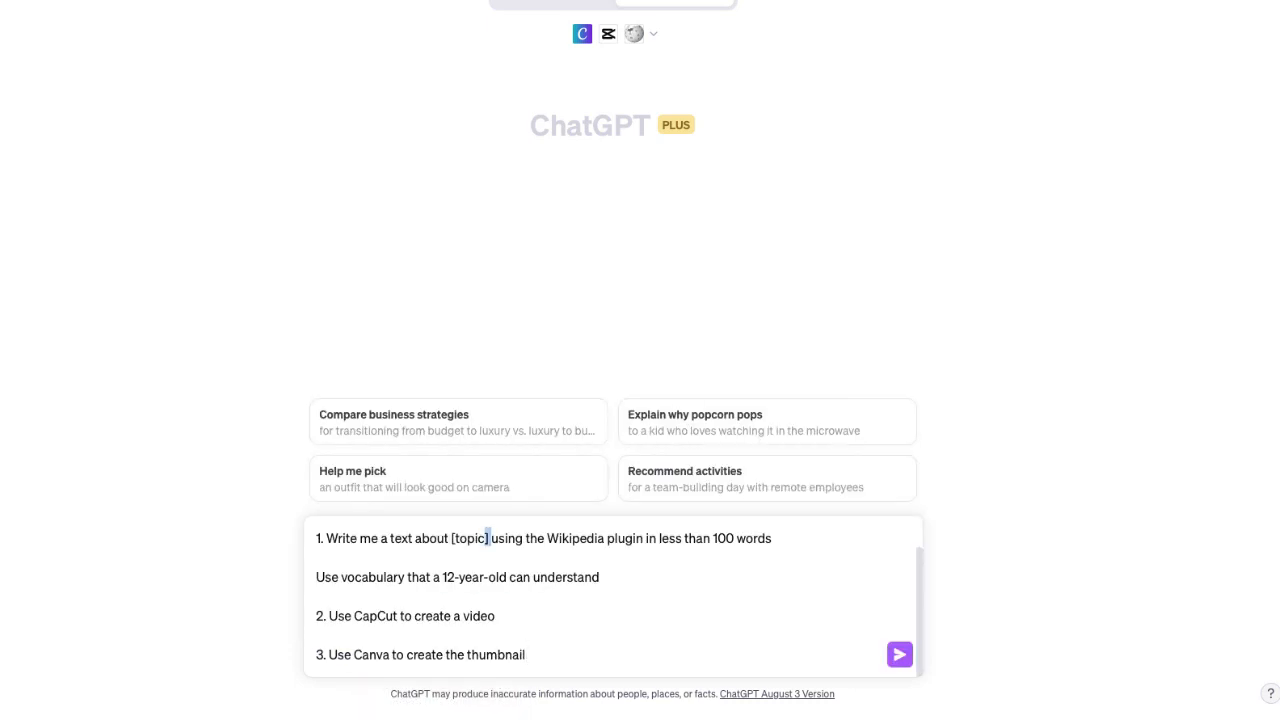
- Replace the [topic] placeholder in the prompt with "the history of the iPhone" and send the message
drag(488, 538, 455, 538)
text(the history of the iPhone)
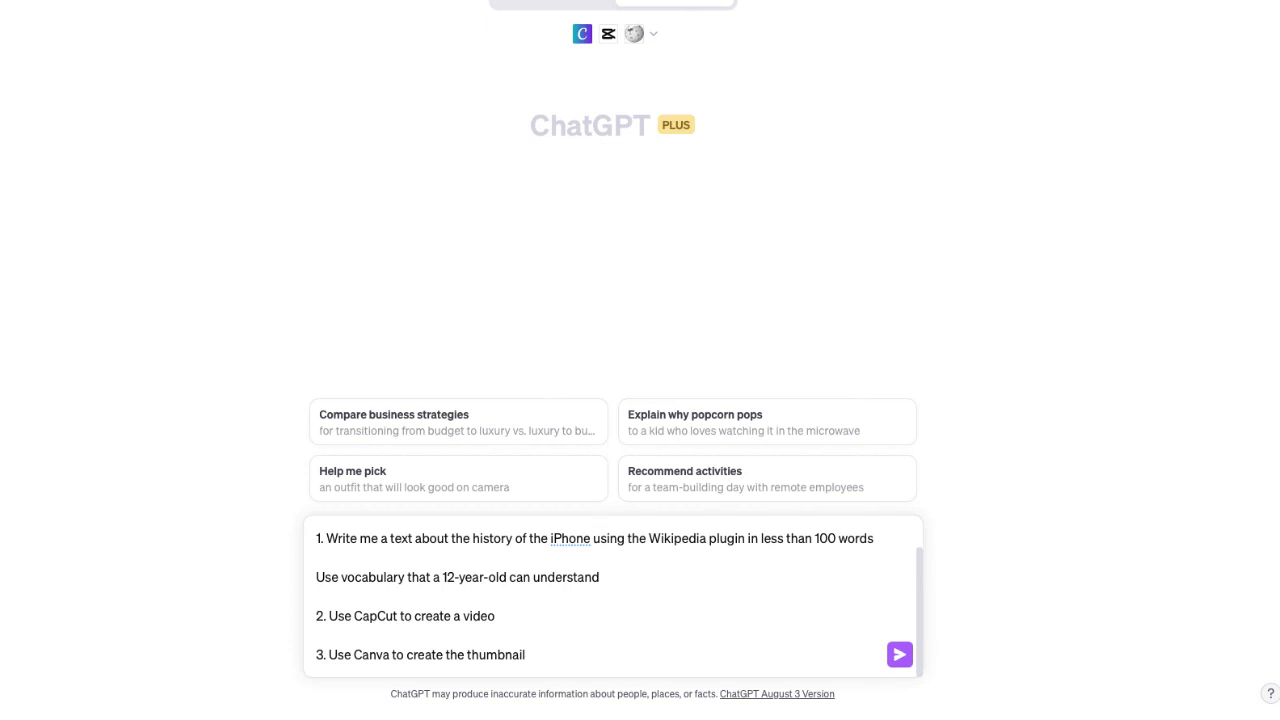
click(899, 654)
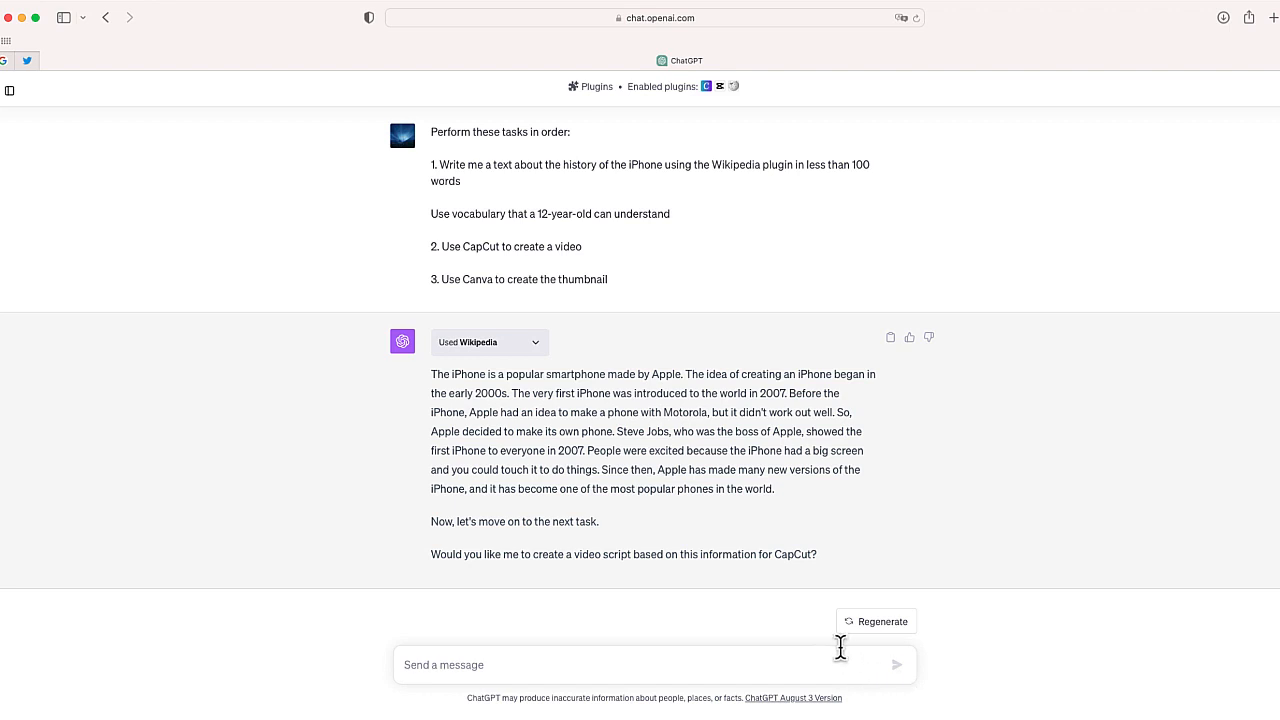
- Reply "yes" to ChatGPT's offer to create a video script for CapCut
click(822, 664)
text(yes)
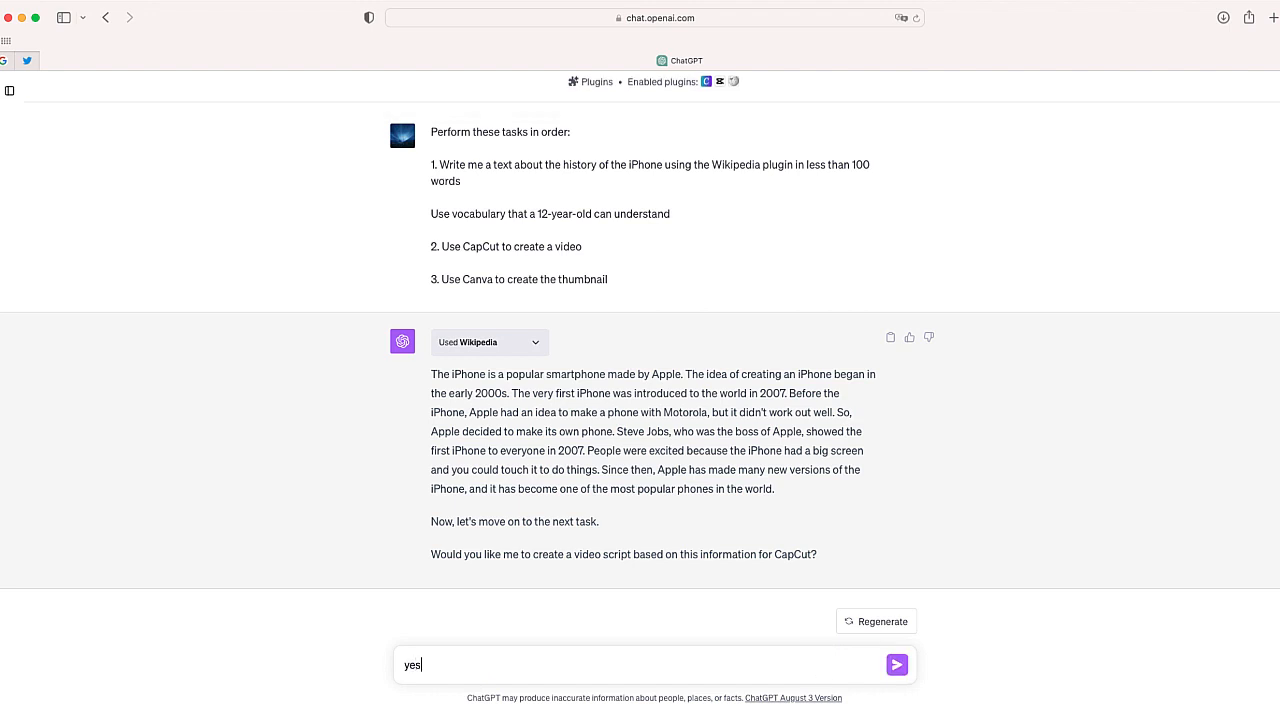
click(897, 666)
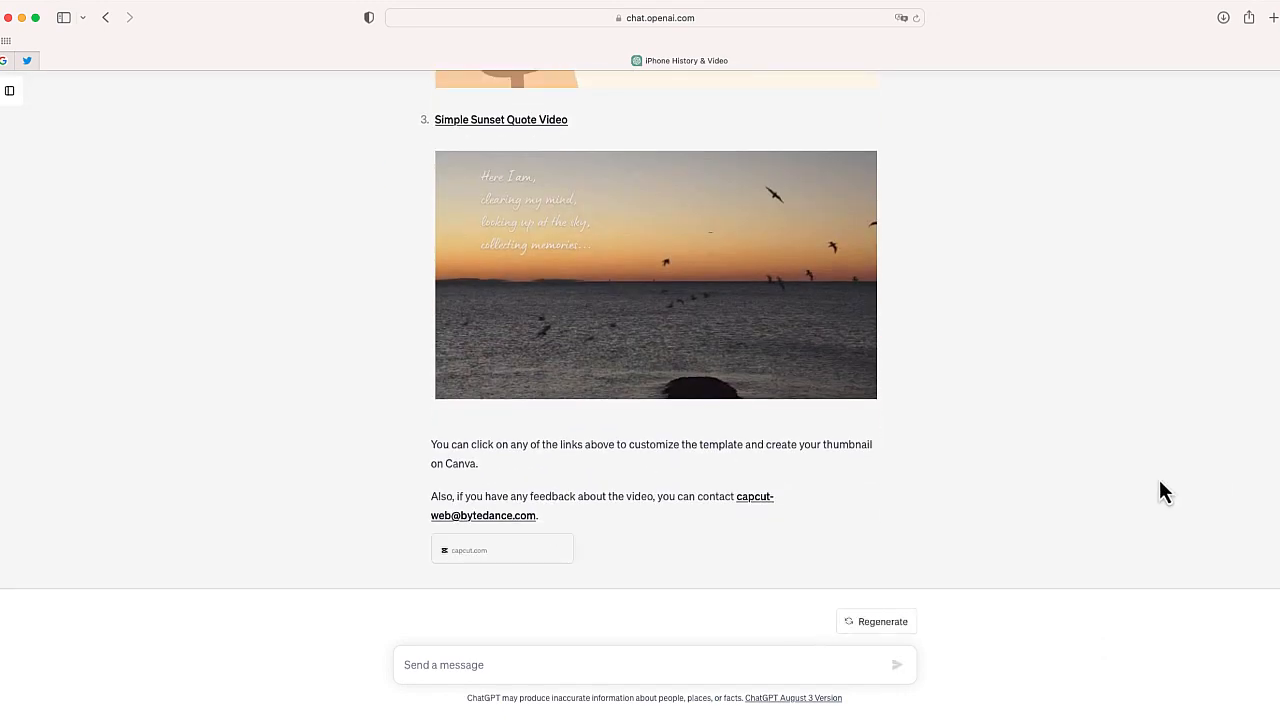
- Review the ChatGPT conversation, including the iPhone text, the CapCut video link and the suggested Canva thumbnail templates
scroll(1054, 480, up, 15)
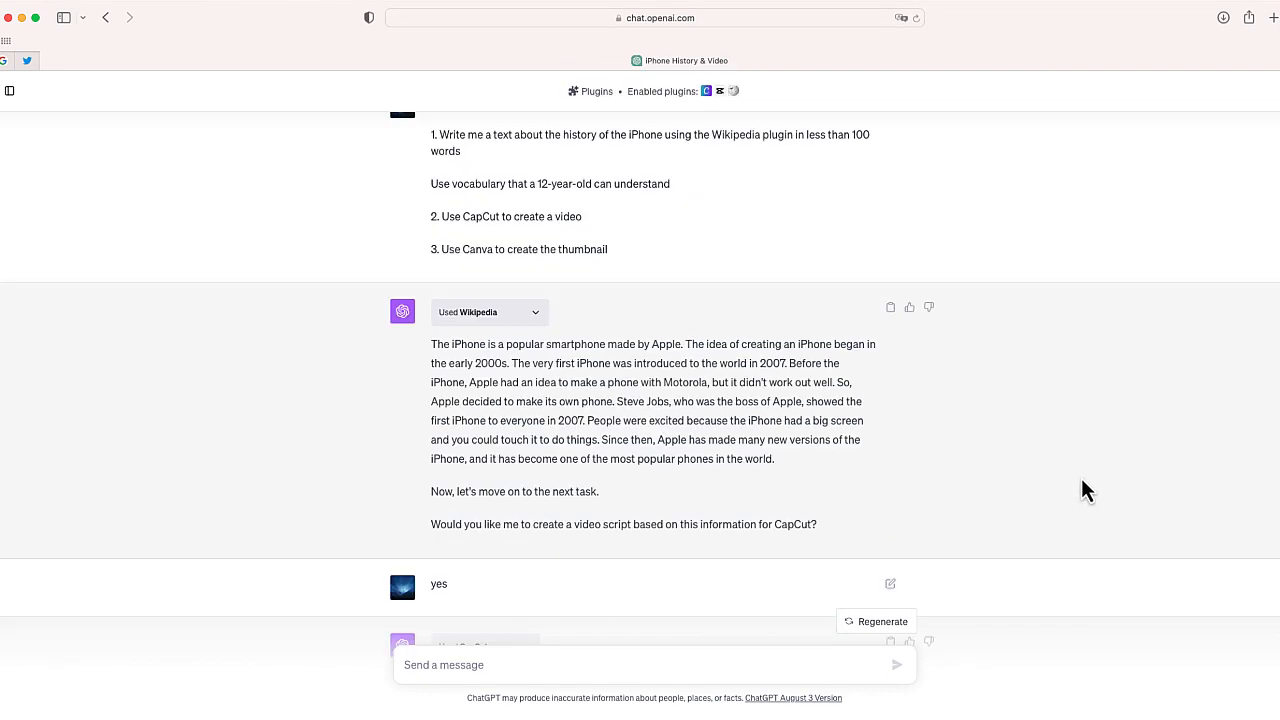
scroll(985, 463, down, 3)
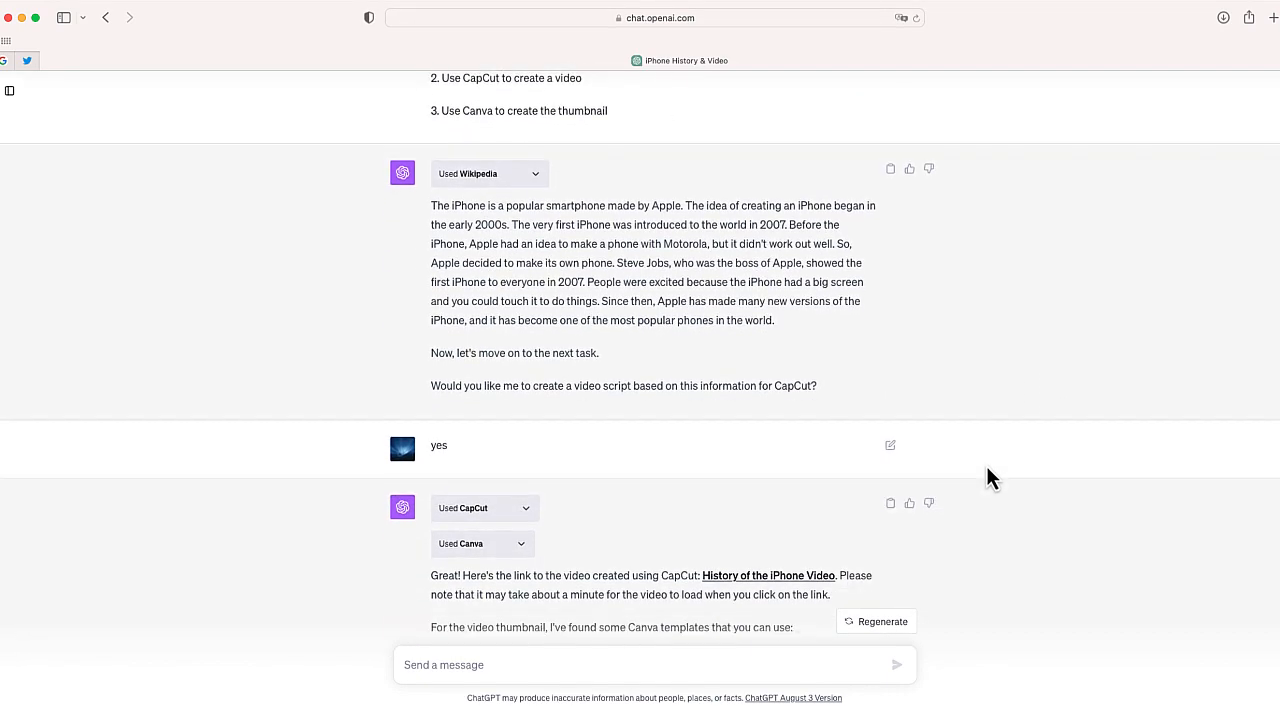
scroll(988, 478, down, 4)
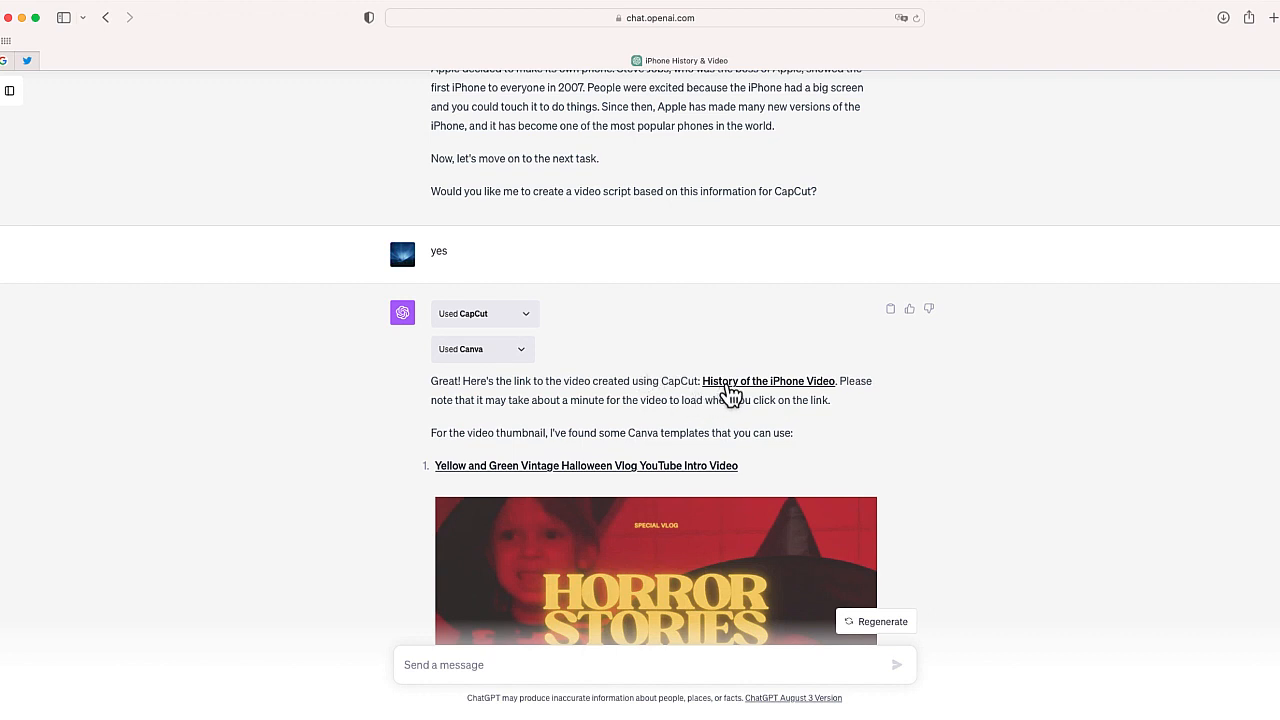
scroll(680, 405, down, 2)
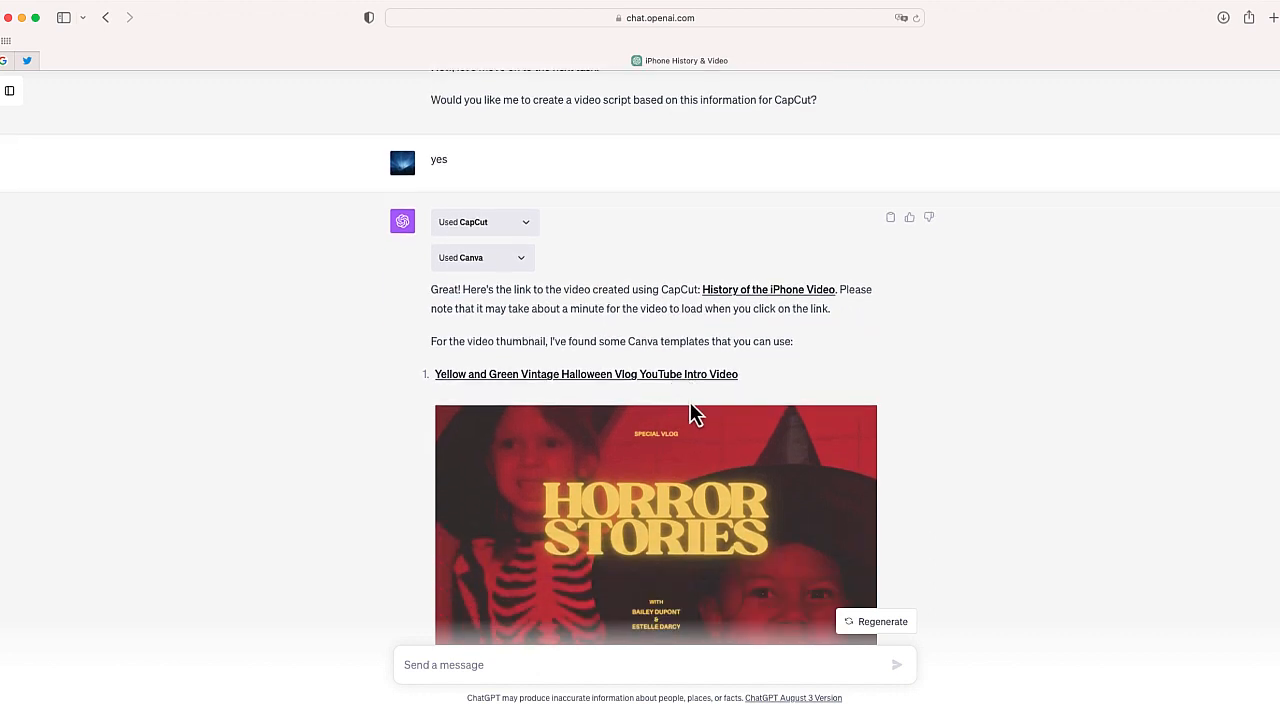
scroll(697, 413, down, 1)
scroll(724, 403, down, 2)
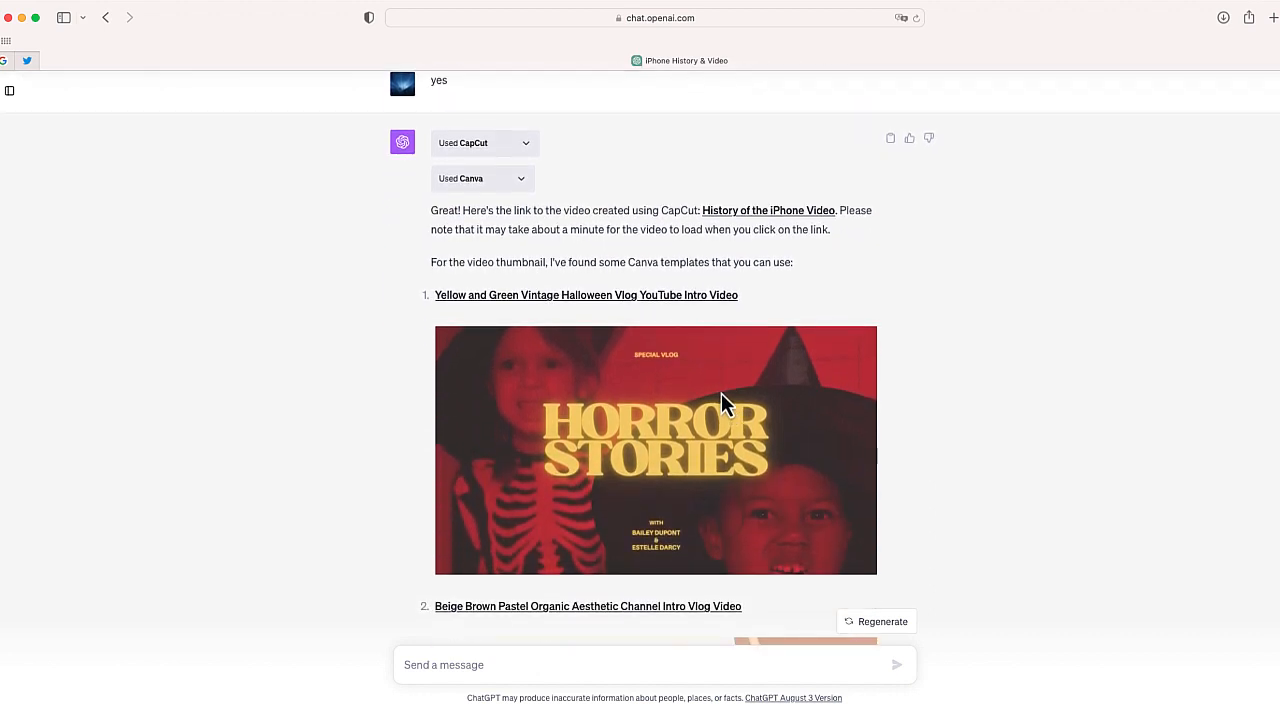
scroll(720, 394, up, 1)
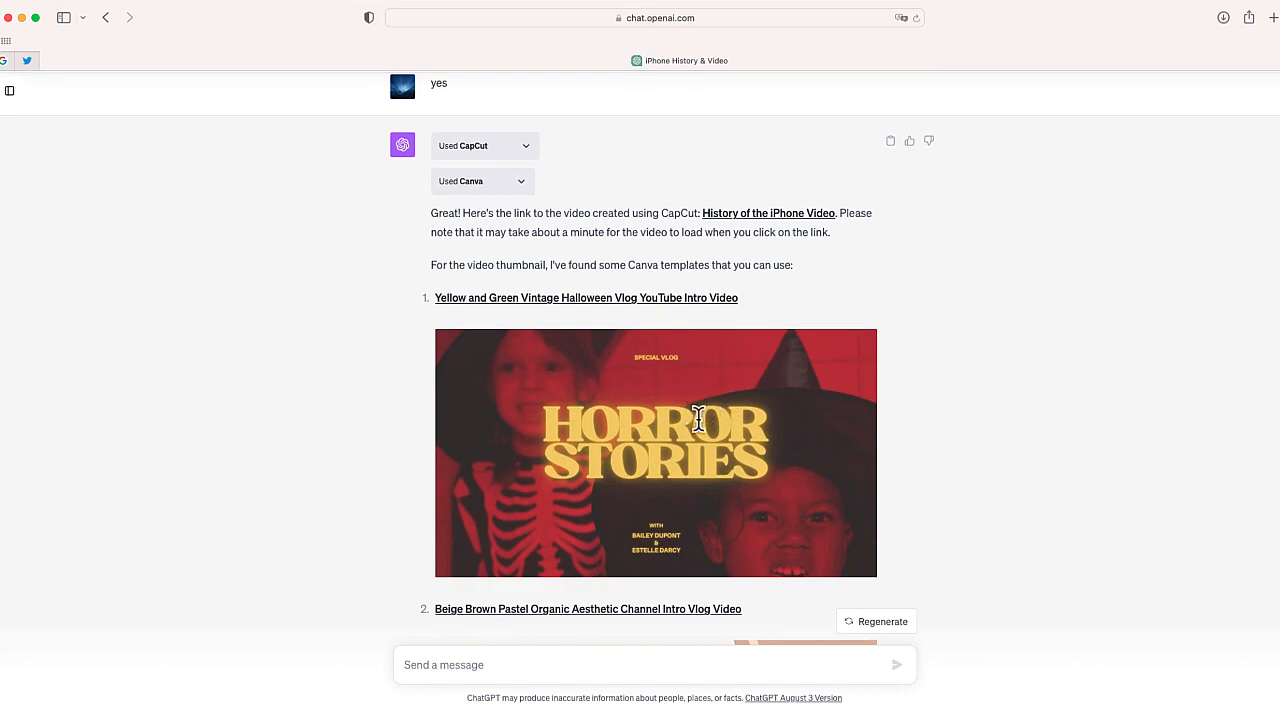
scroll(705, 420, down, 5)
scroll(707, 428, down, 5)
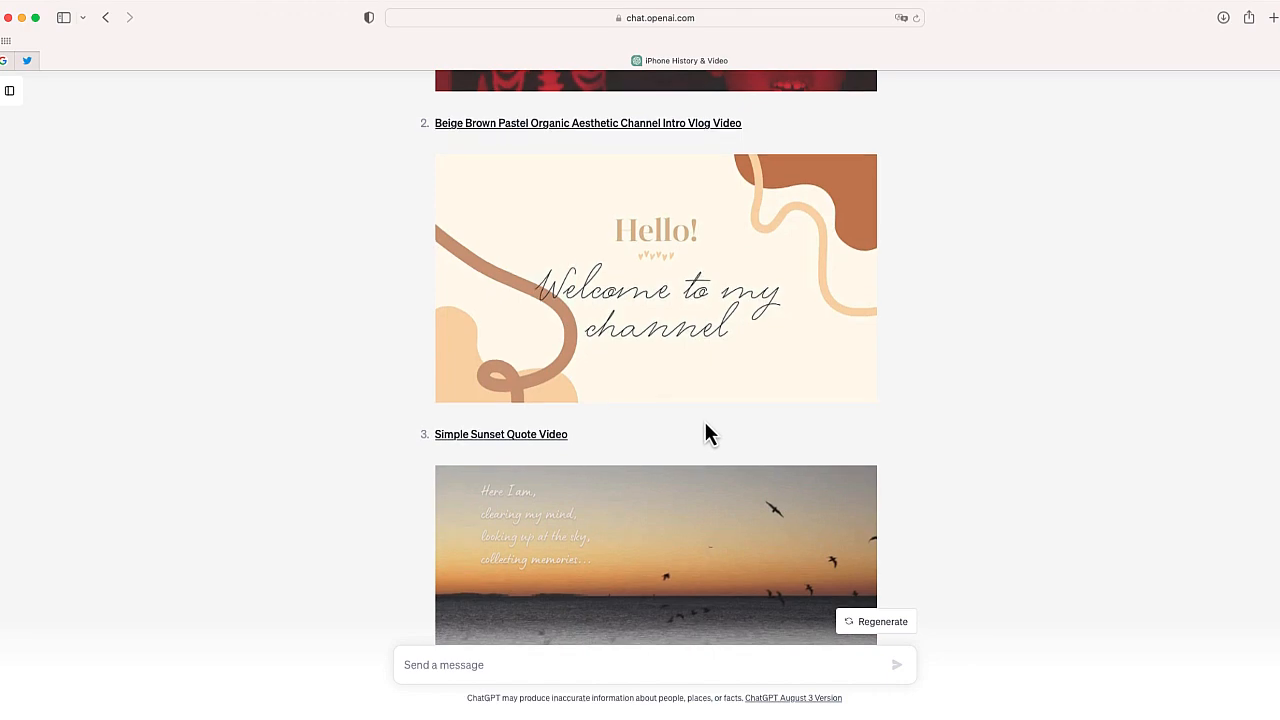
scroll(704, 432, up, 4)
scroll(696, 436, down, 1)
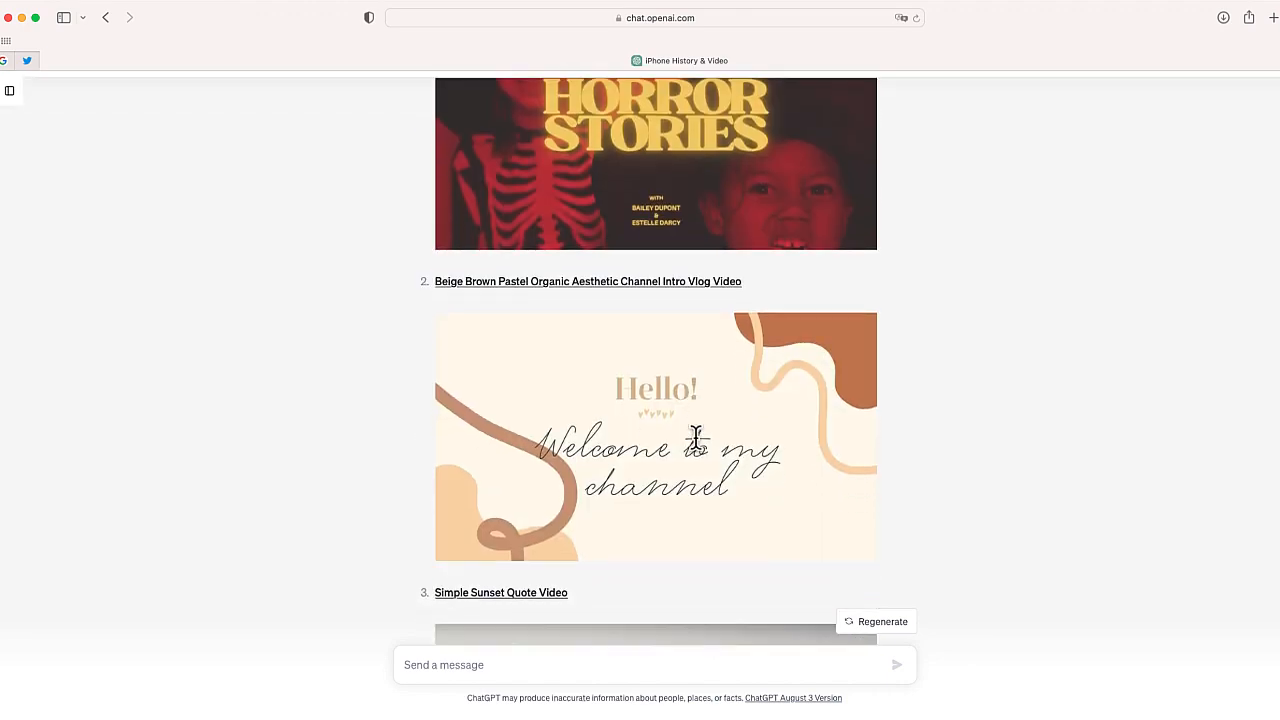
scroll(698, 440, up, 7)
scroll(698, 444, up, 3)
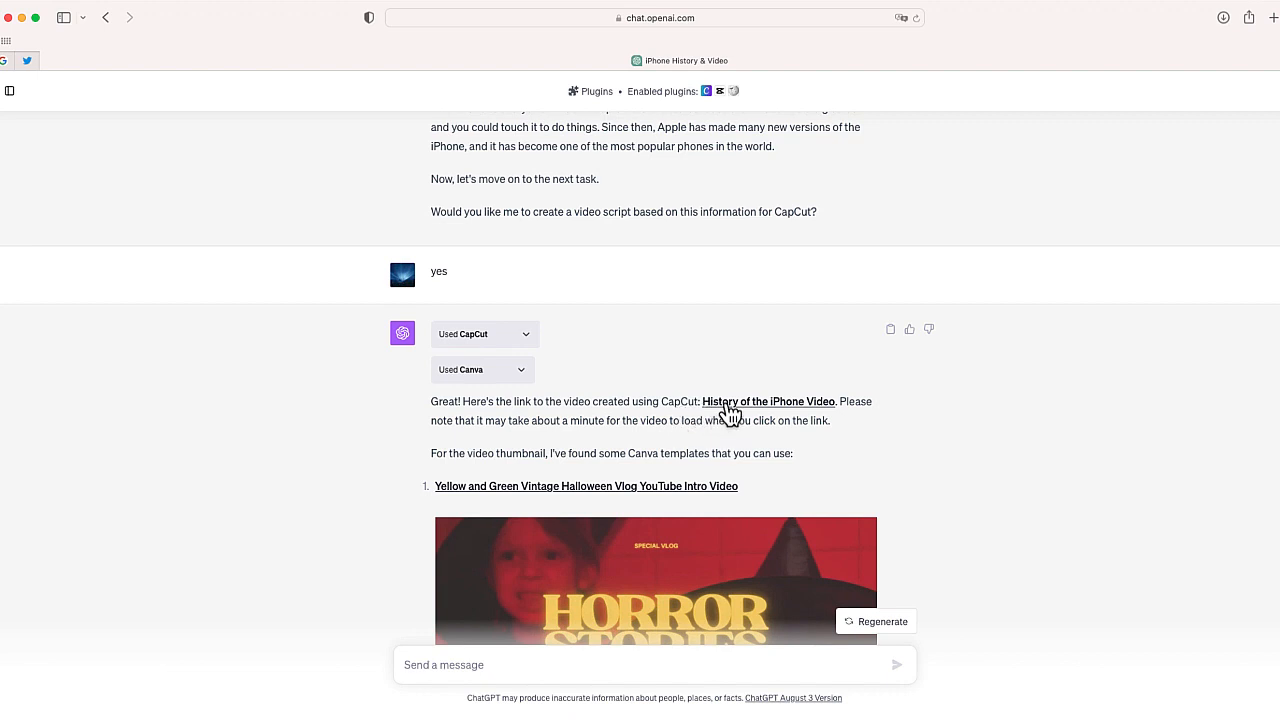
- Open the History of the iPhone Video link in the CapCut editor and play the opening part of the video
right_click(731, 414)
click(779, 410)
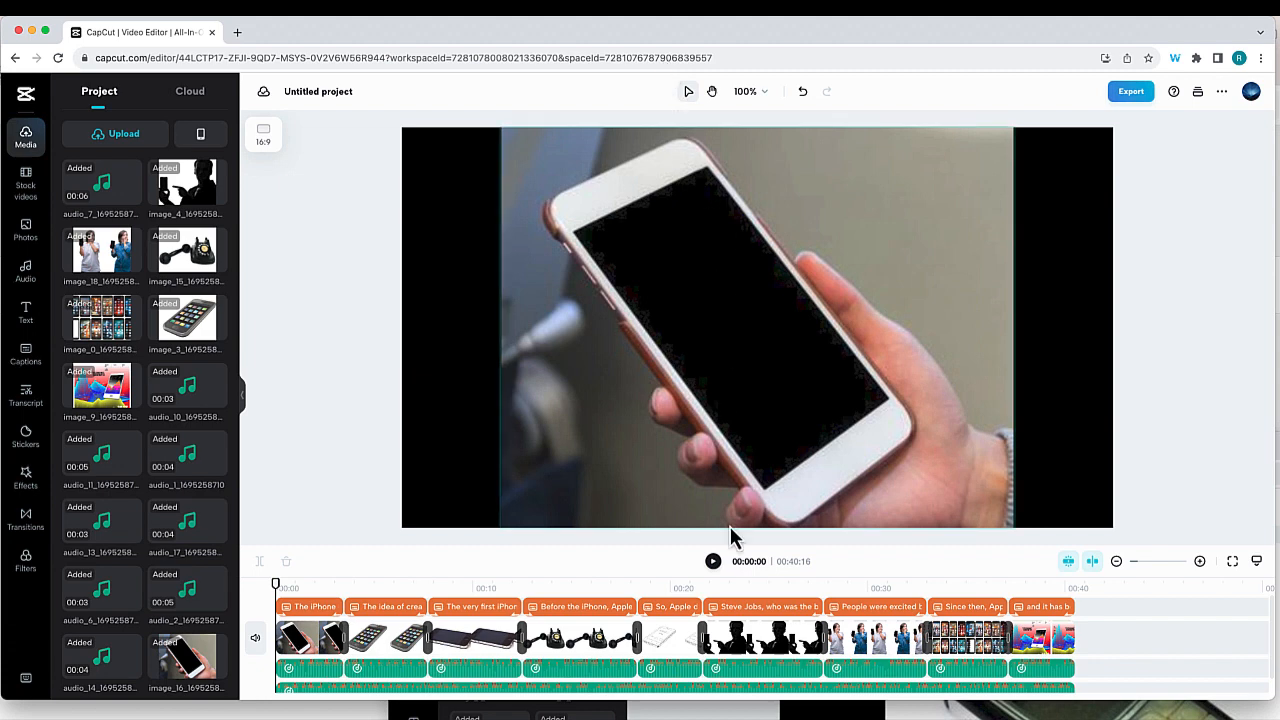
click(712, 561)
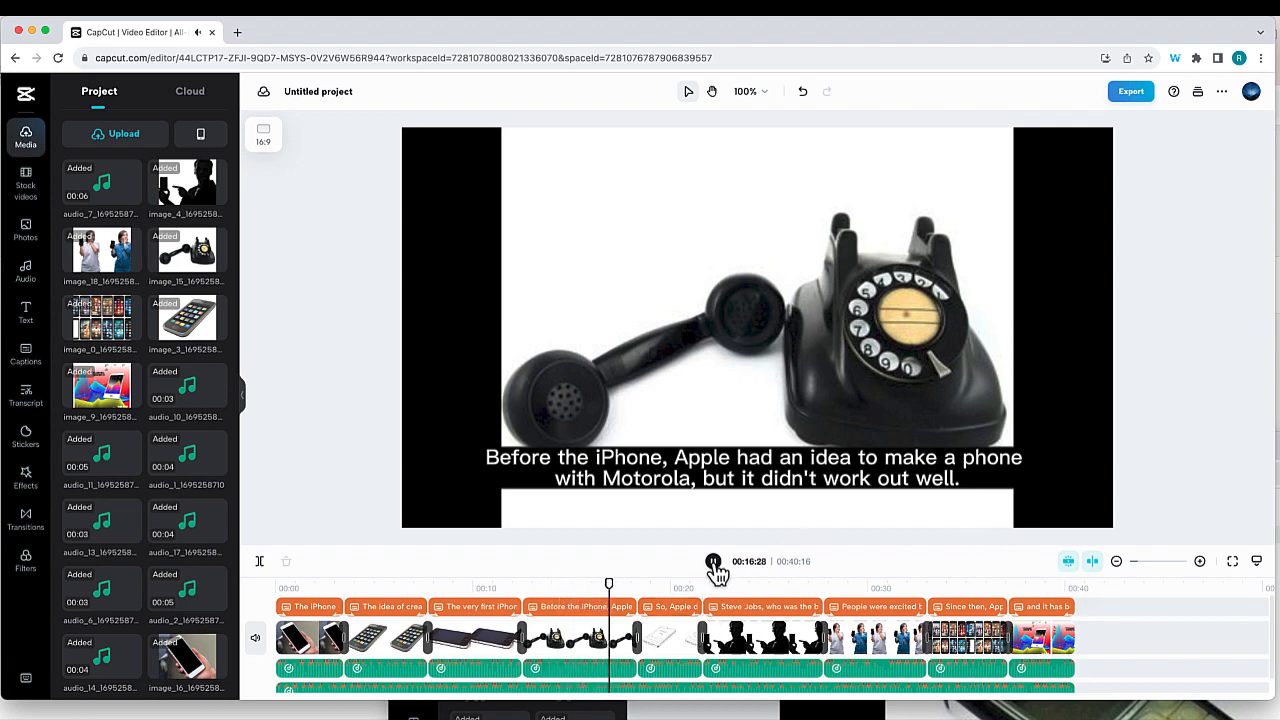
click(716, 566)
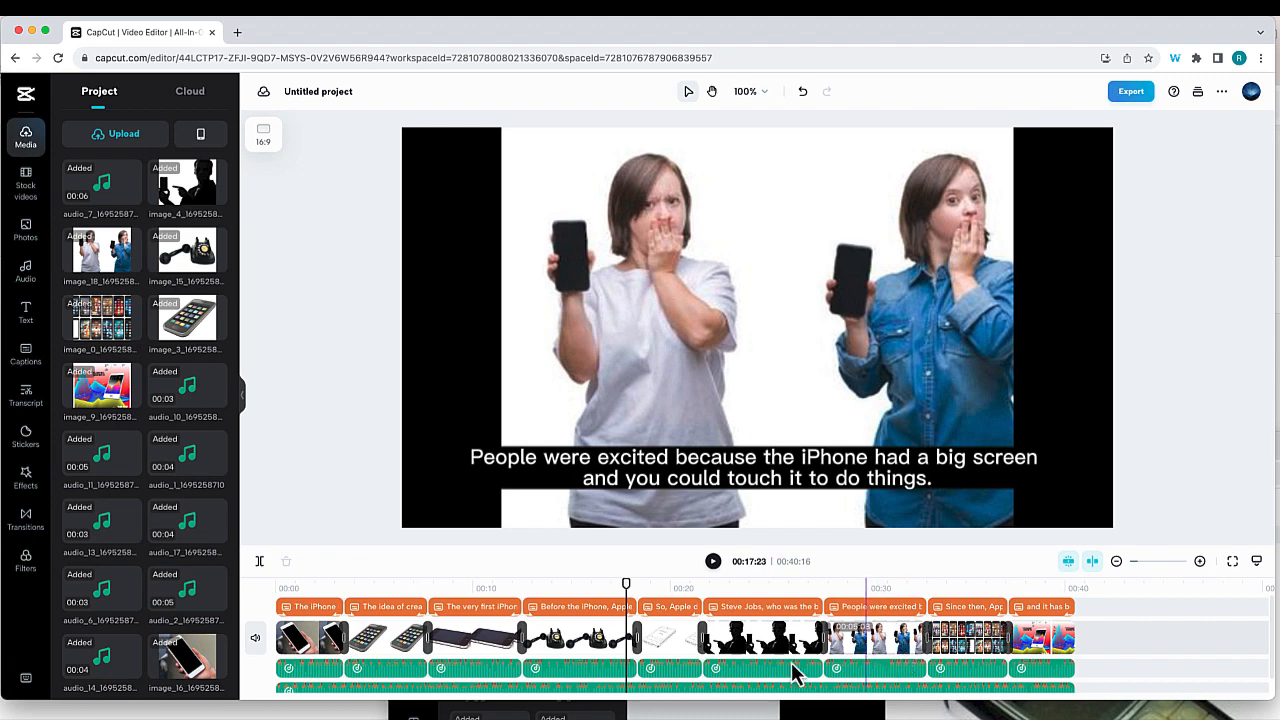
- Lower the volume of the full-length background music track to -19.3 dB and play the video to check the balance
scroll(312, 650, down, 1)
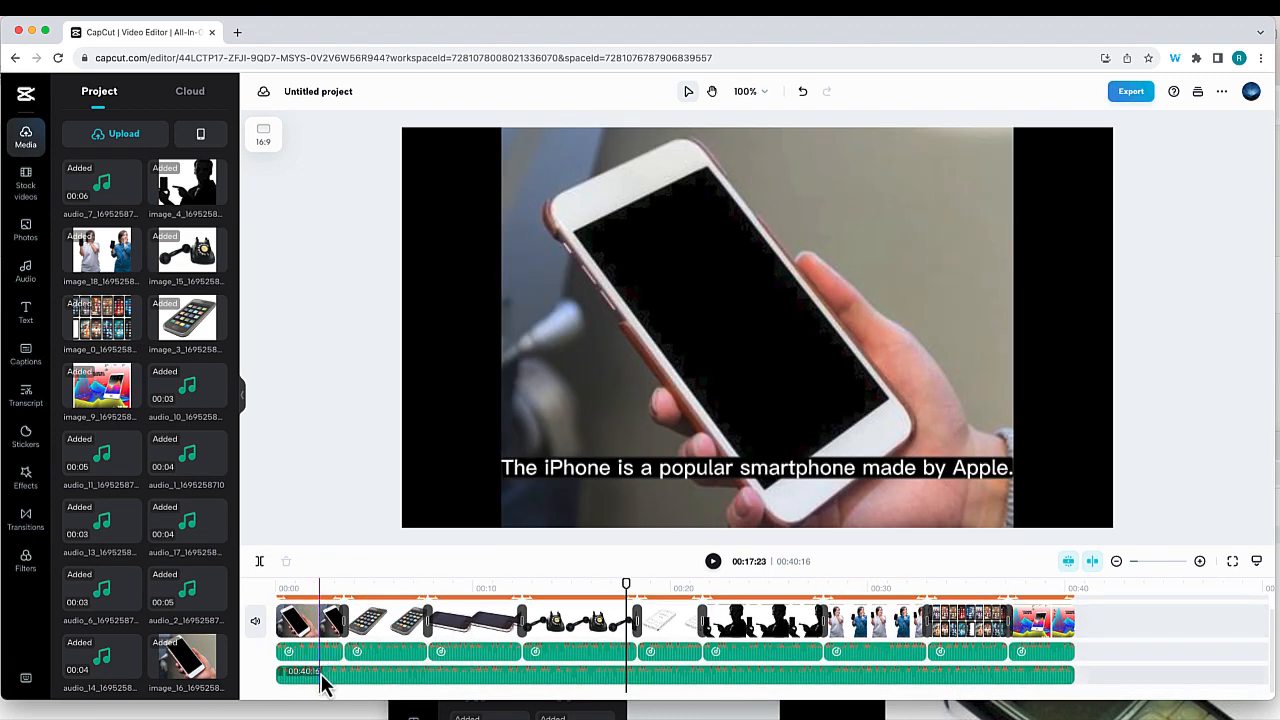
click(341, 680)
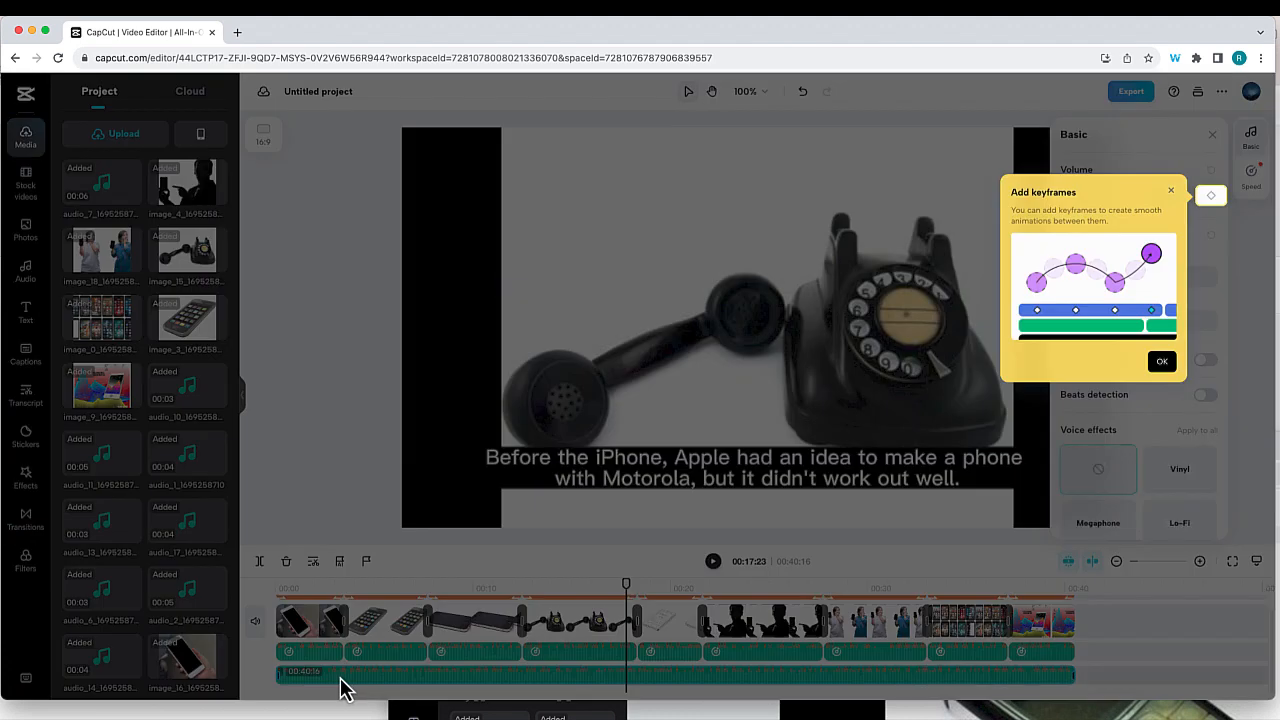
click(1173, 194)
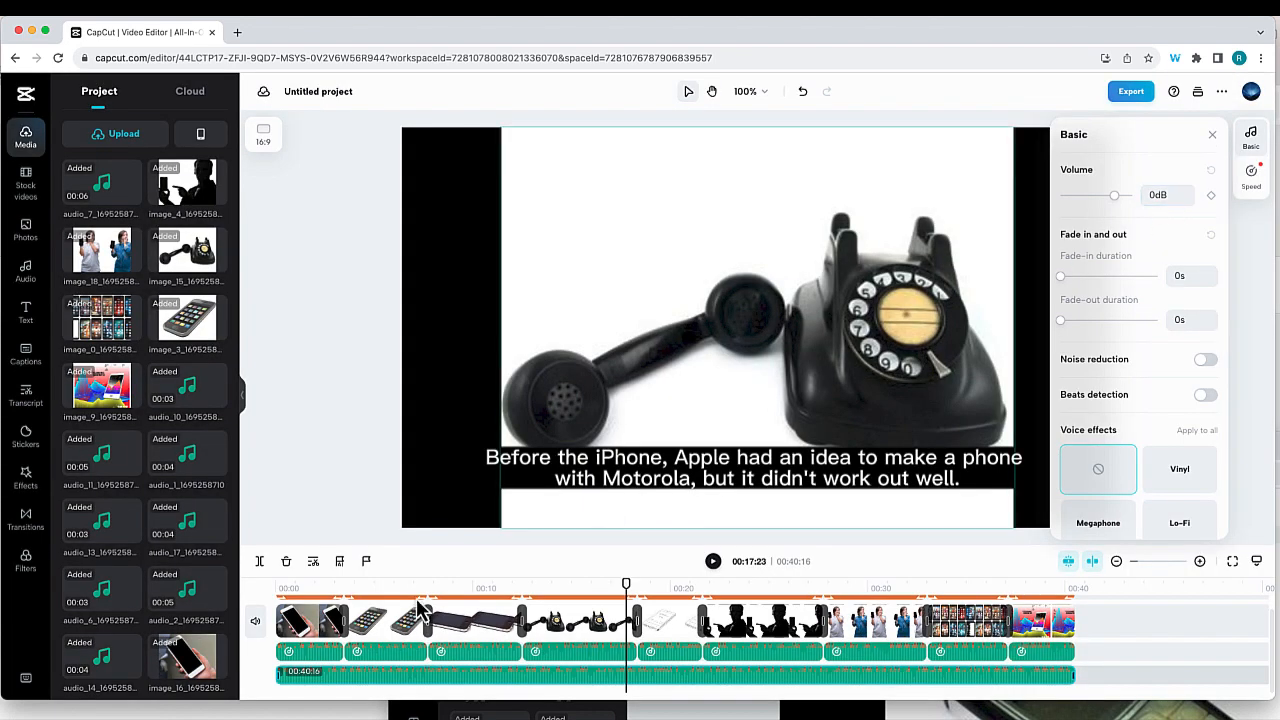
click(324, 650)
key(space)
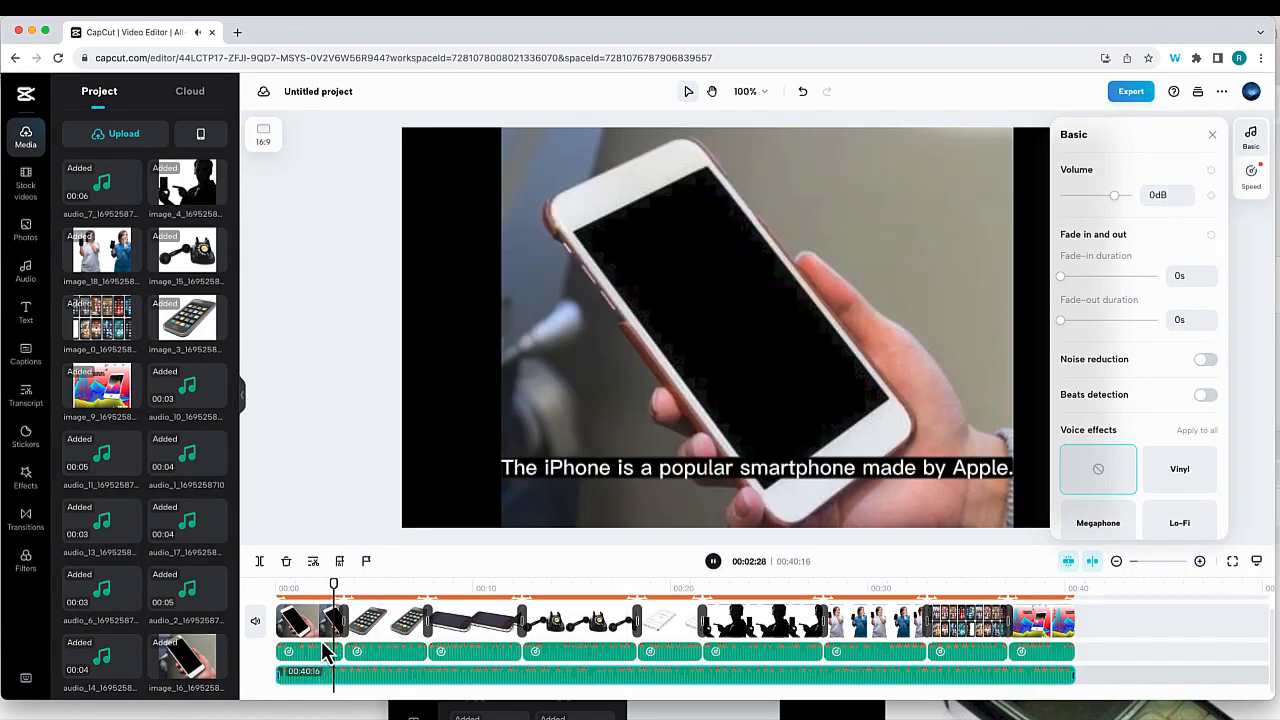
key(space)
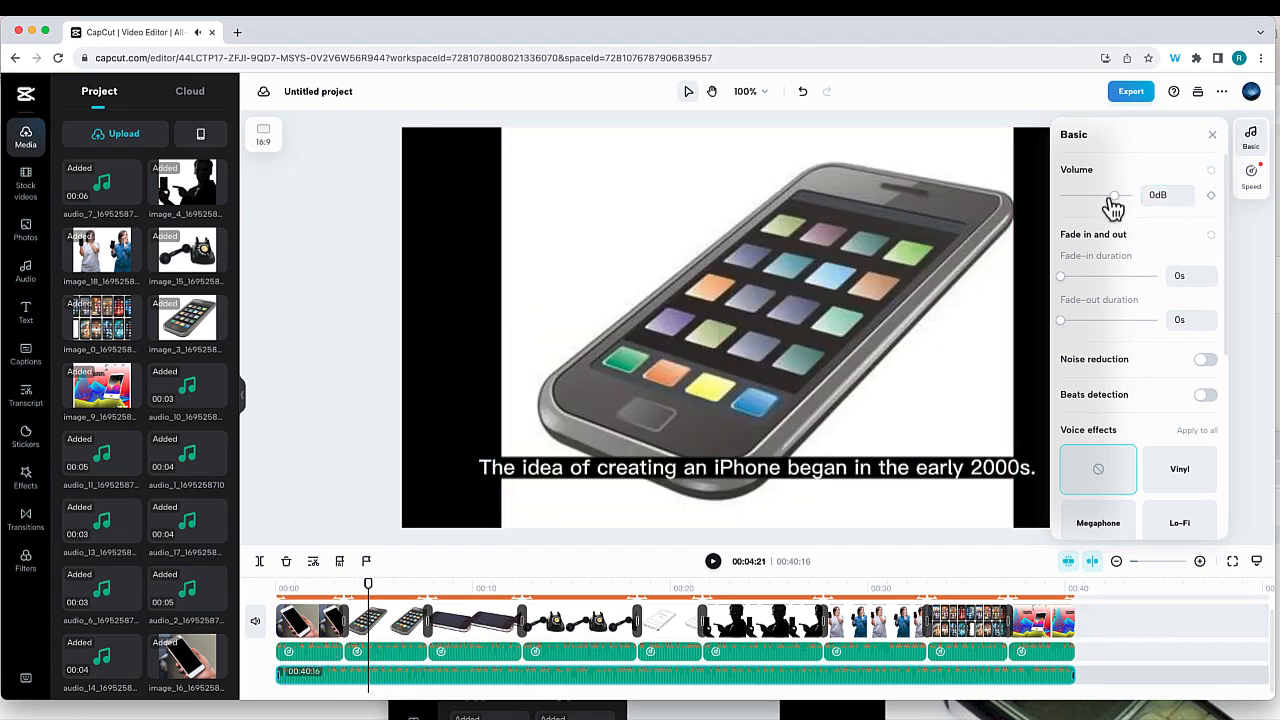
drag(1120, 204, 1098, 204)
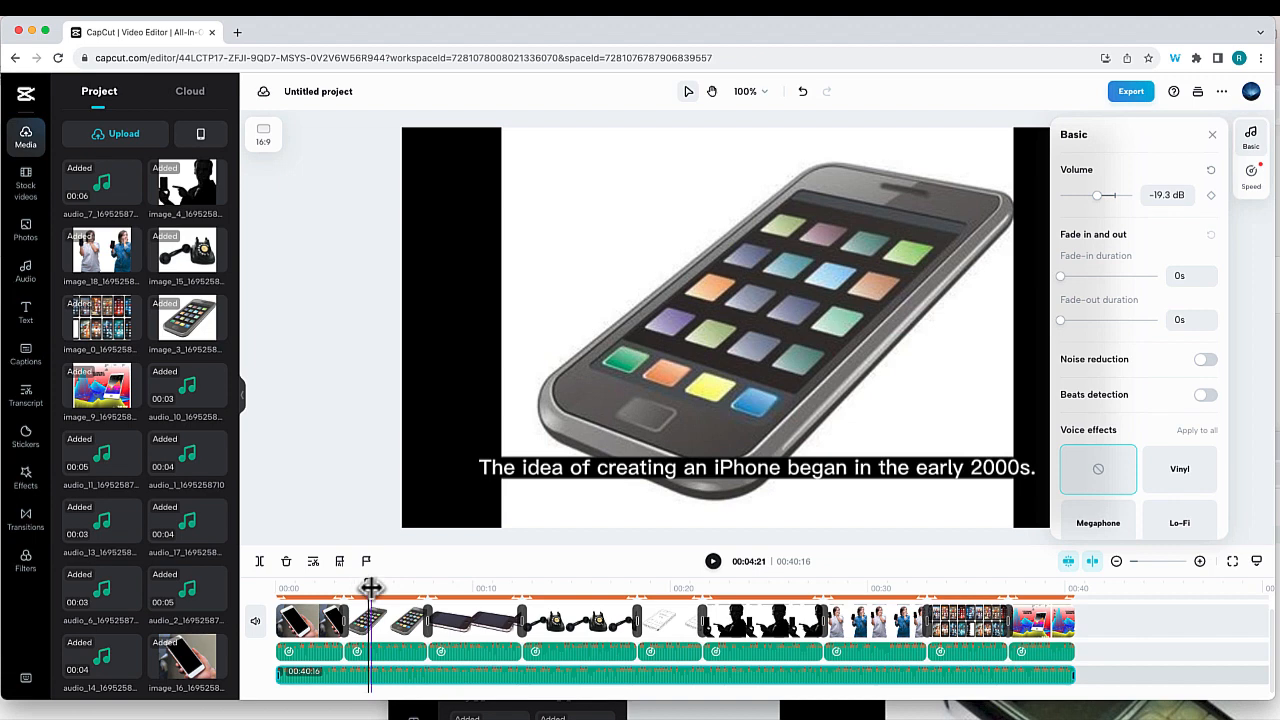
key(space)
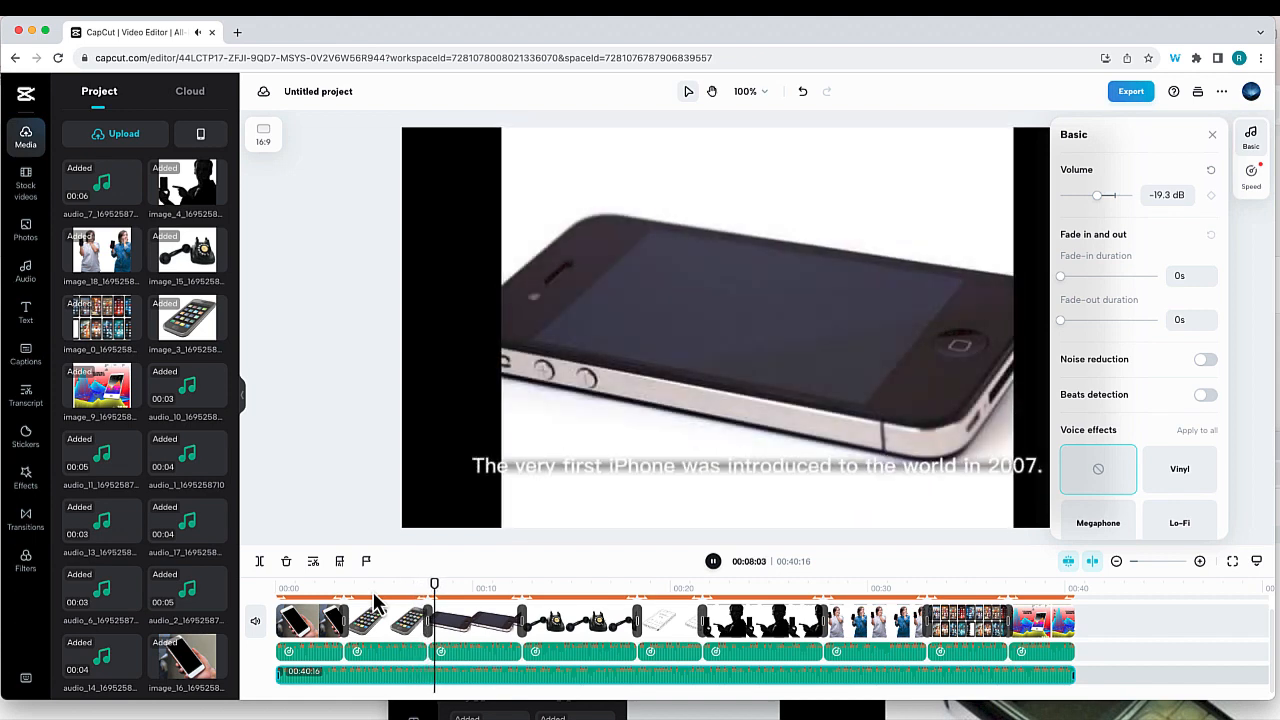
key(space)
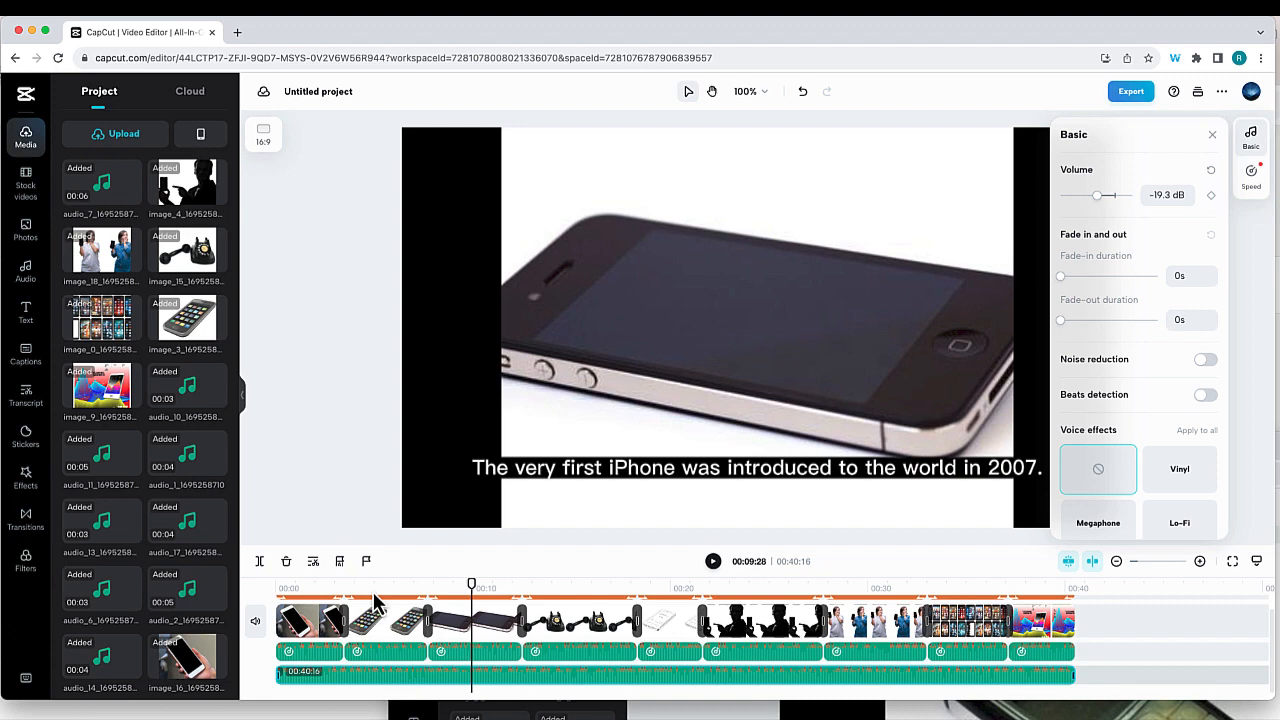
- Select the third narration clip and examine its audio settings and available voice effects
click(490, 656)
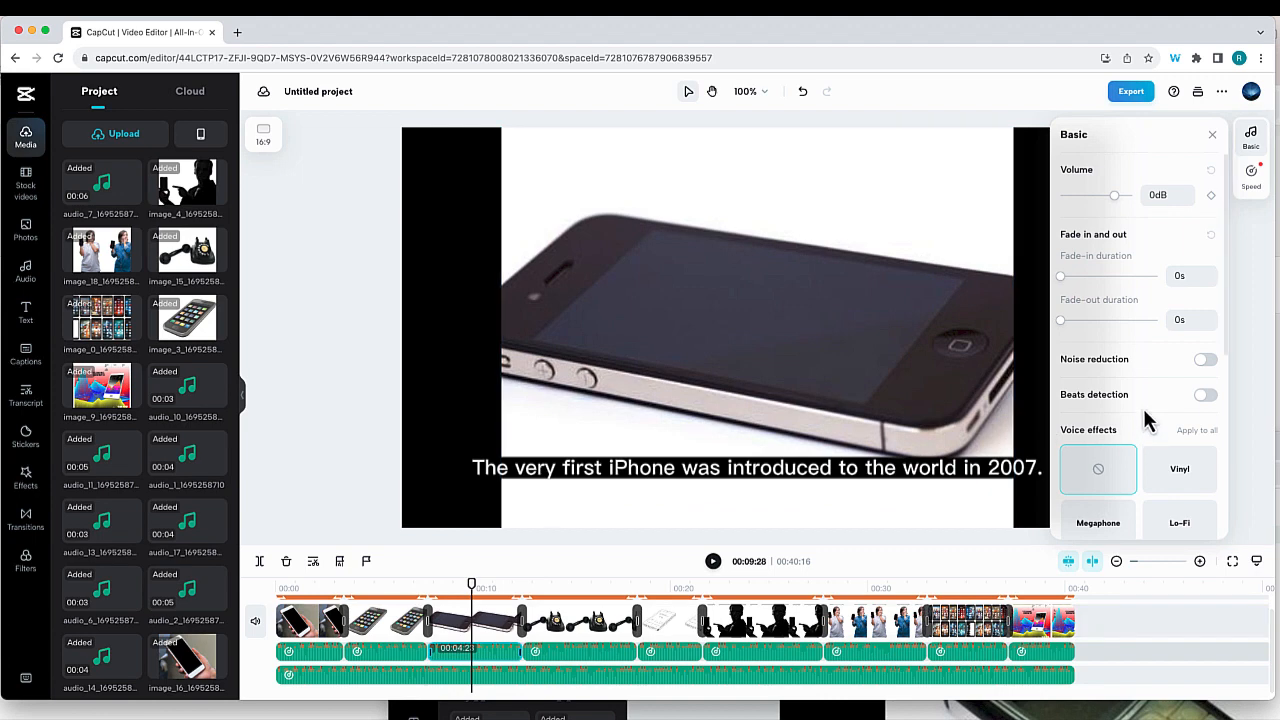
scroll(1143, 408, down, 3)
scroll(1138, 452, down, 2)
scroll(1091, 449, up, 5)
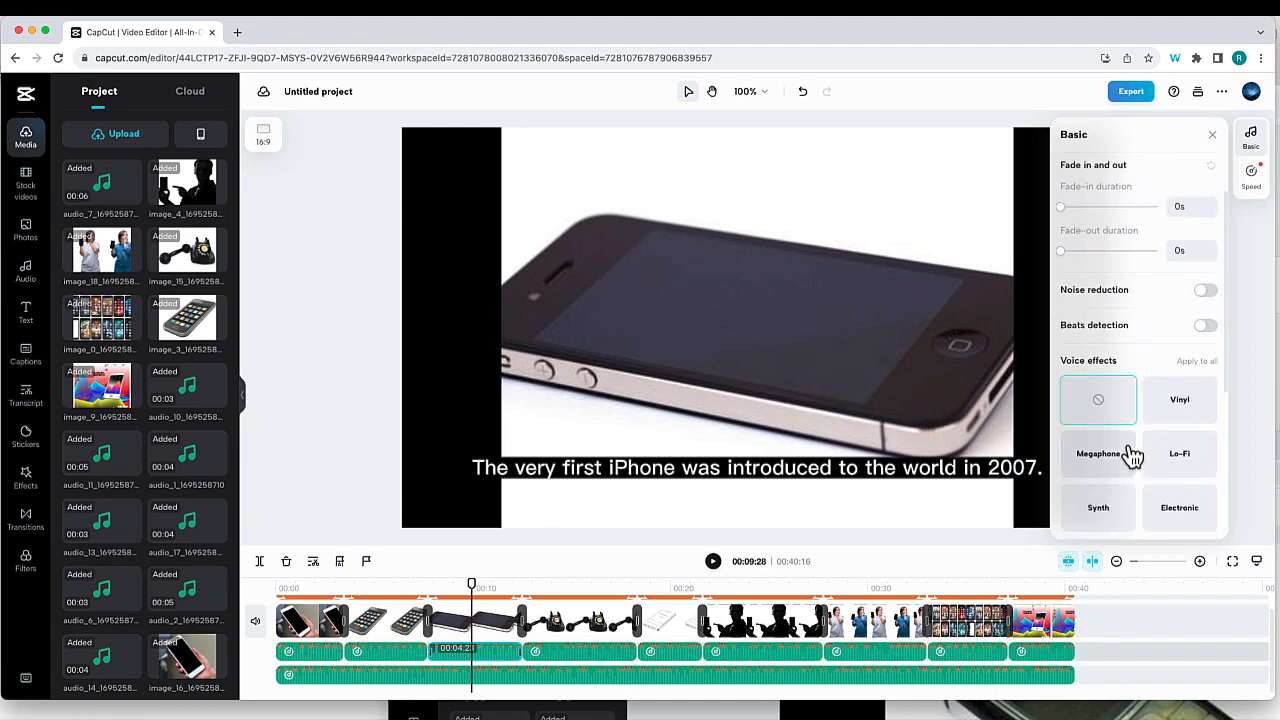
scroll(1096, 240, down, 3)
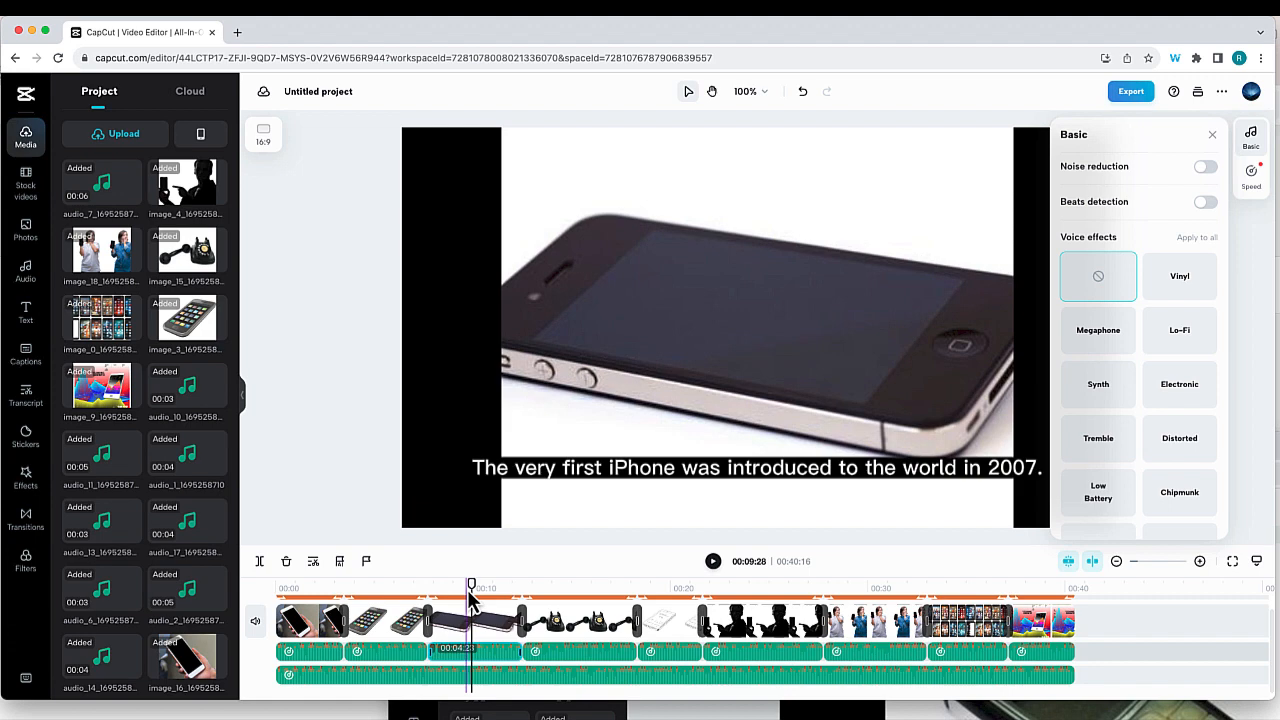
- Scrub the playhead back to the second image clip and then forward to 00:14:10 on the rotary telephone clip
drag(472, 600, 358, 600)
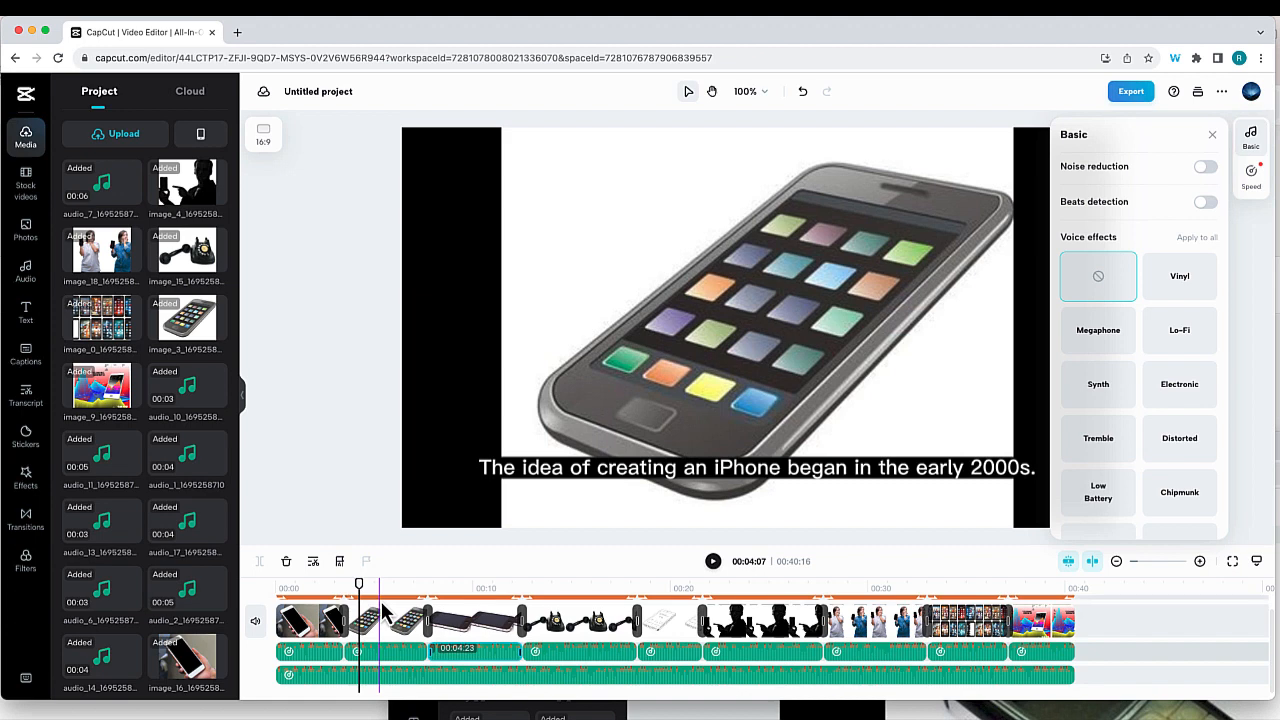
drag(358, 584, 557, 585)
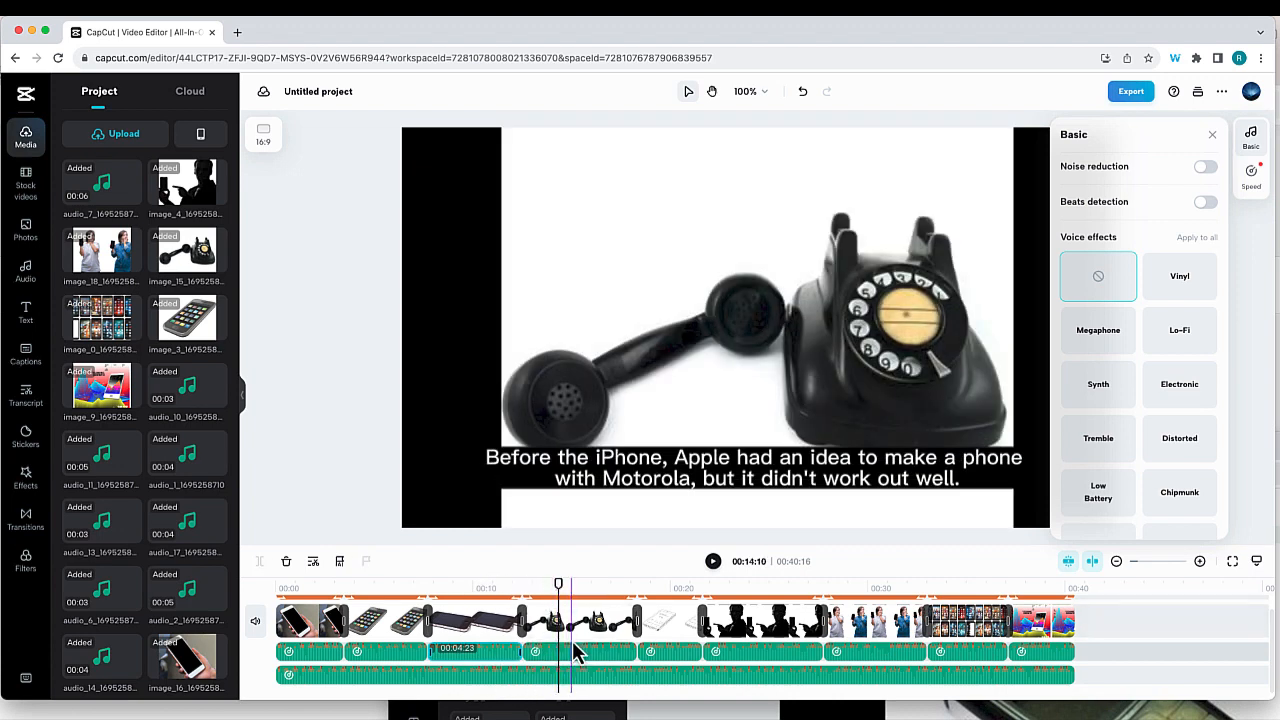